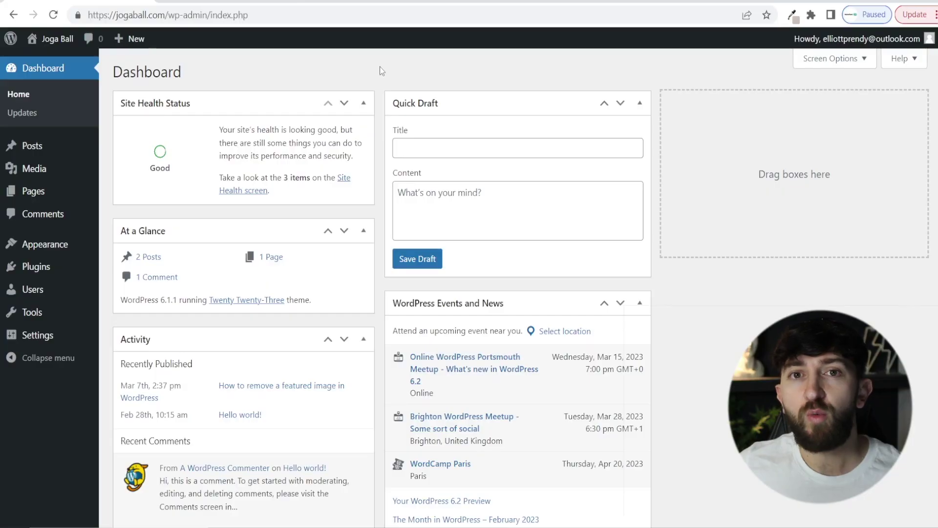
# Open 'How to remove a featured image in WordPress' from All Posts and expand its Featured image panel
pyautogui.moveTo(51, 145)
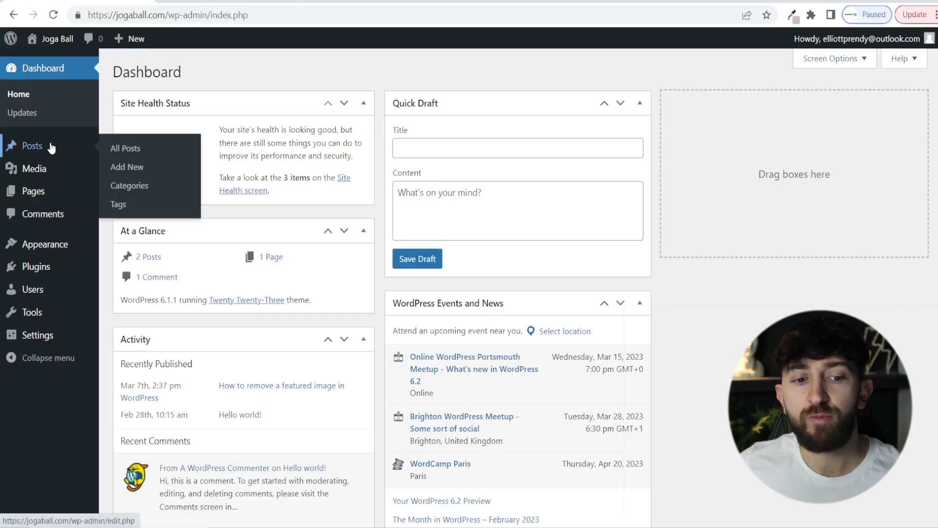
pyautogui.click(148, 148)
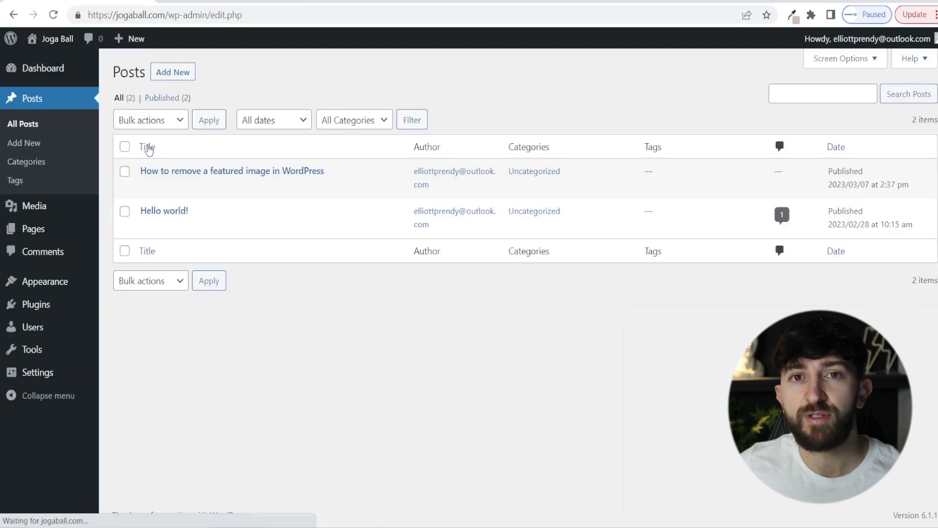
pyautogui.click(205, 171)
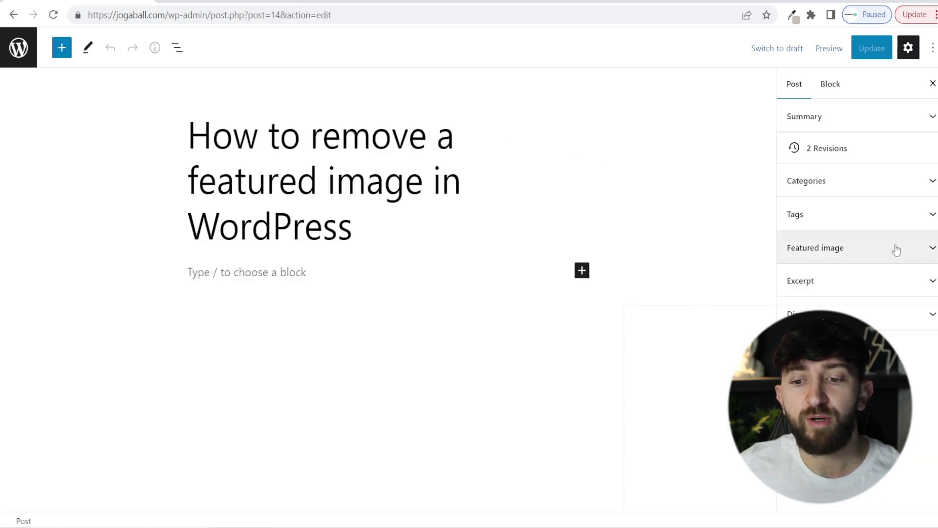
pyautogui.click(914, 248)
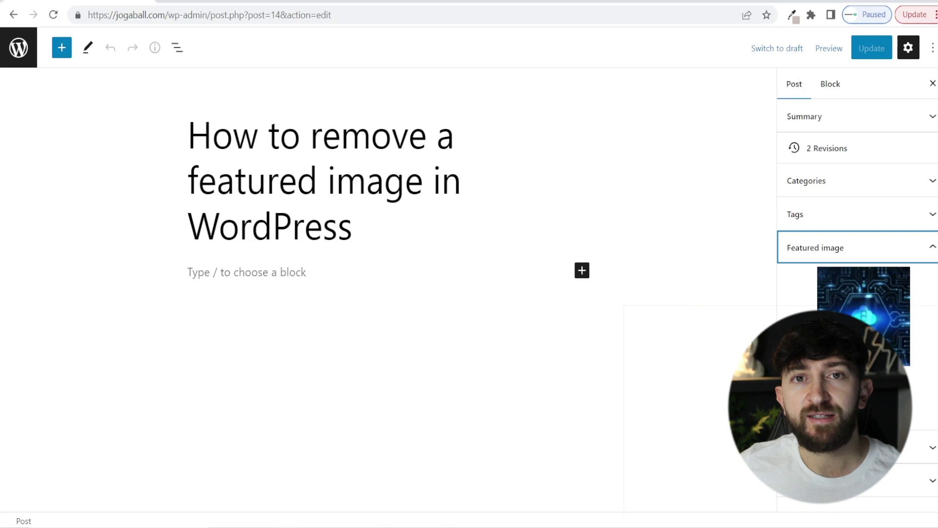
# Preview the post in a new tab, confirm the circuit-board image above the title, and return to the editor
pyautogui.click(830, 48)
pyautogui.click(813, 171)
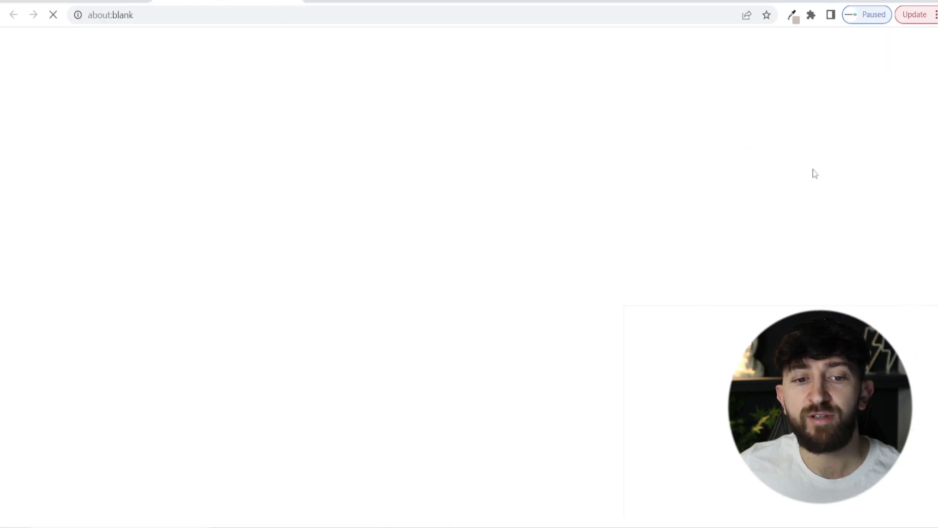
pyautogui.scroll(-4, 497, 245)
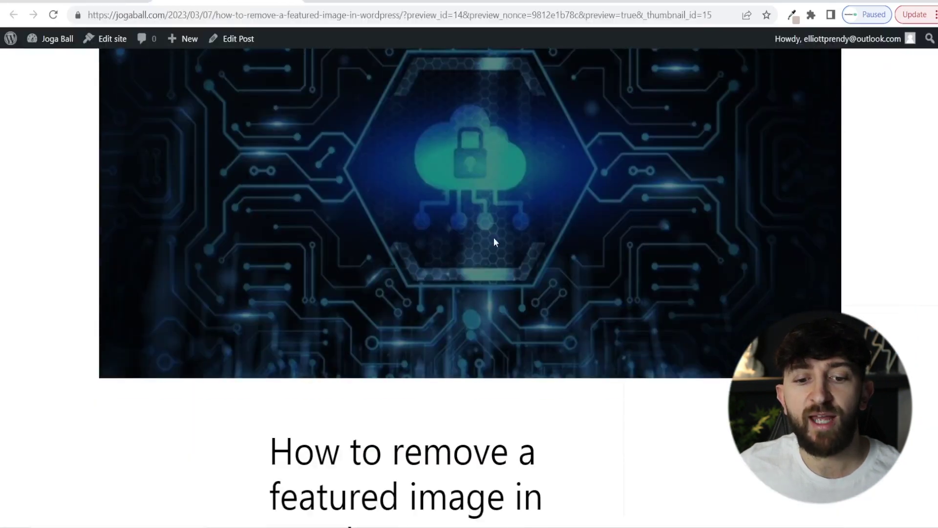
pyautogui.scroll(4, 505, 253)
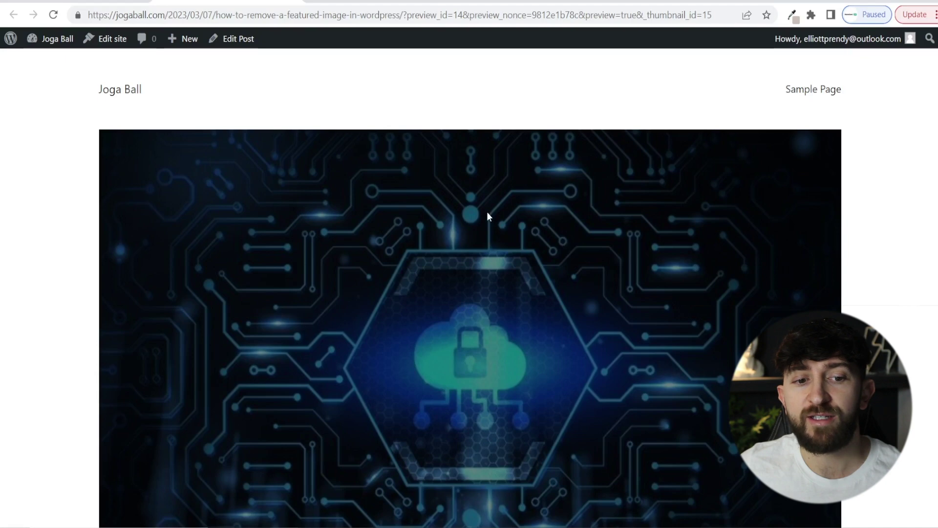
pyautogui.click(116, 2)
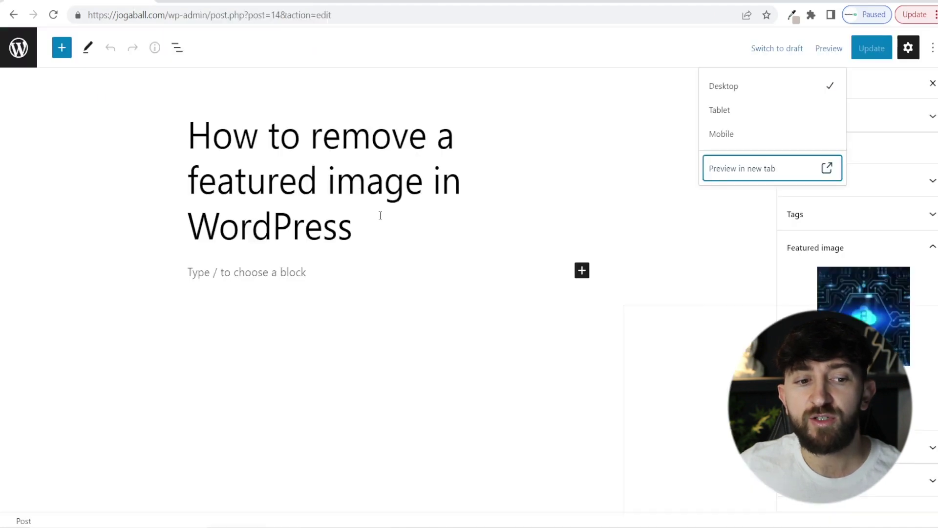
# Find 'Conditionally display featured image on singular pages and posts' under Plugins > Add New, then install and activate it
pyautogui.click(18, 50)
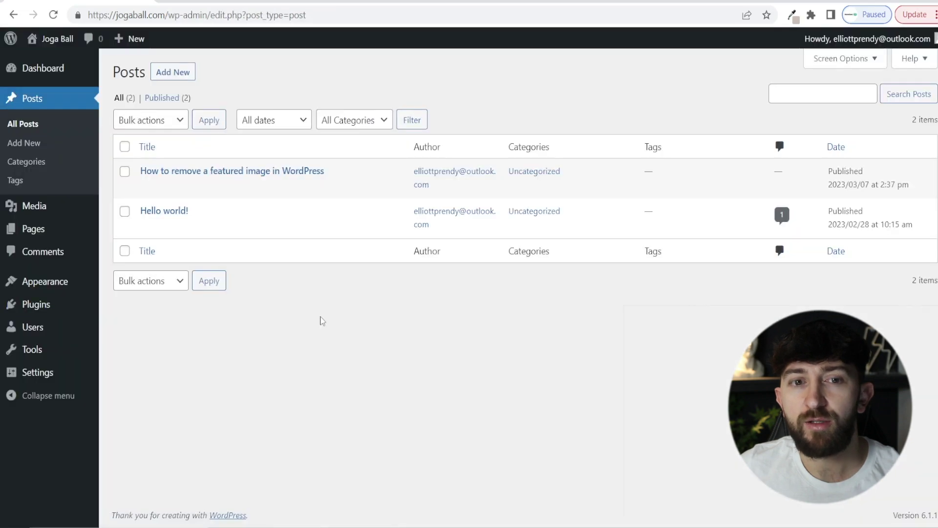
pyautogui.moveTo(34, 311)
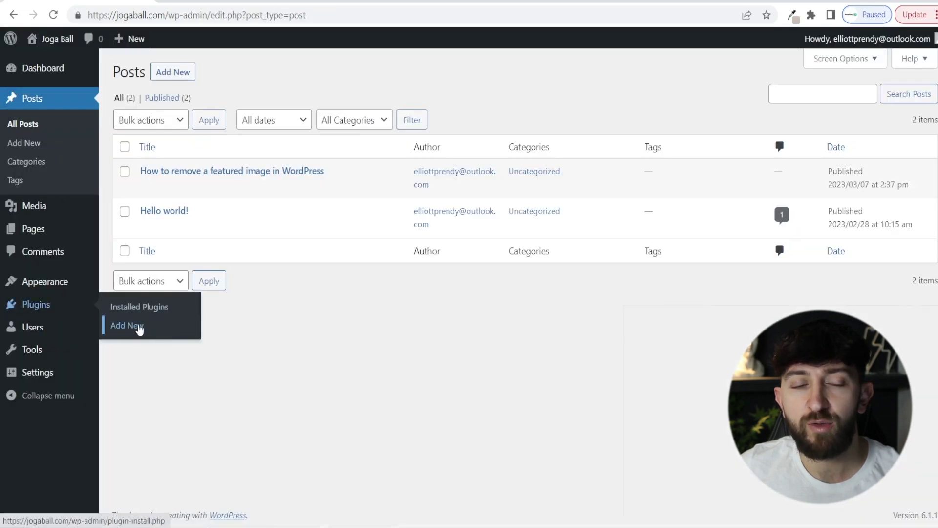
pyautogui.click(137, 325)
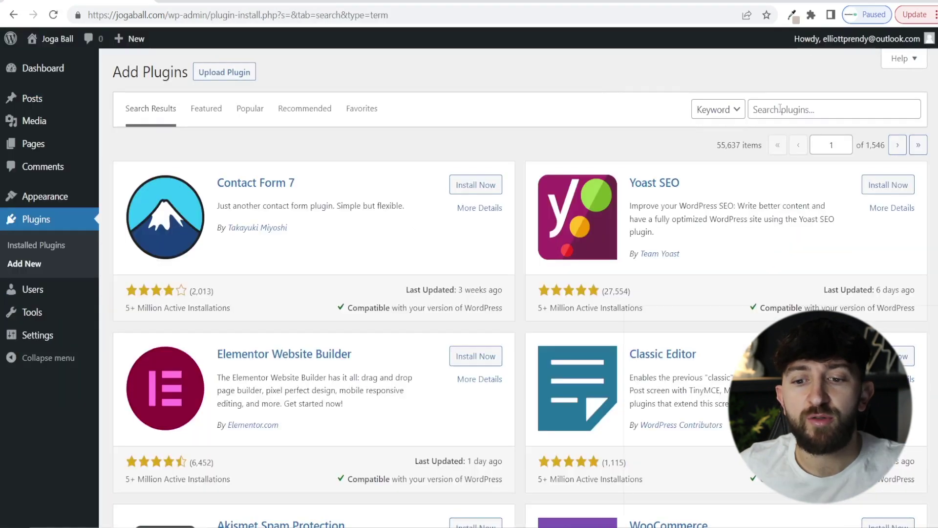
pyautogui.click(781, 109)
pyautogui.write('Conditionally display featured image on singular posts and pages')
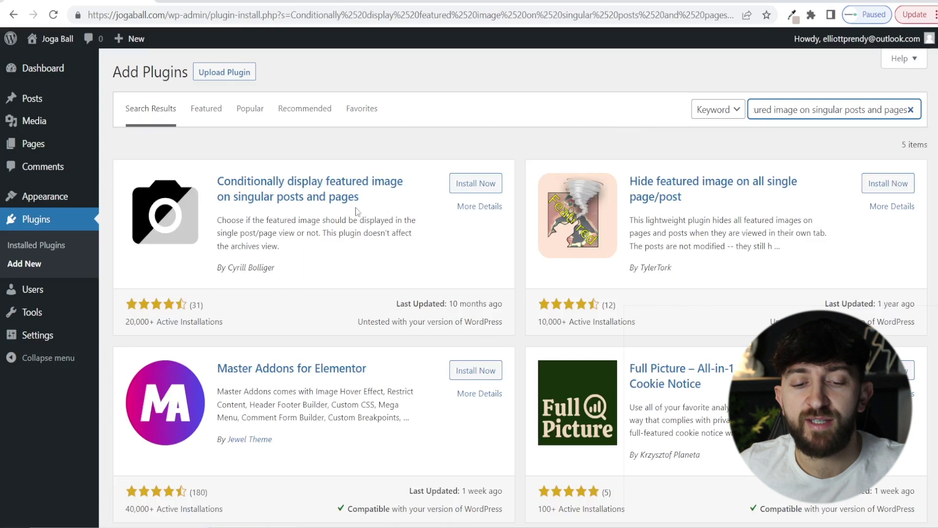
pyautogui.click(493, 190)
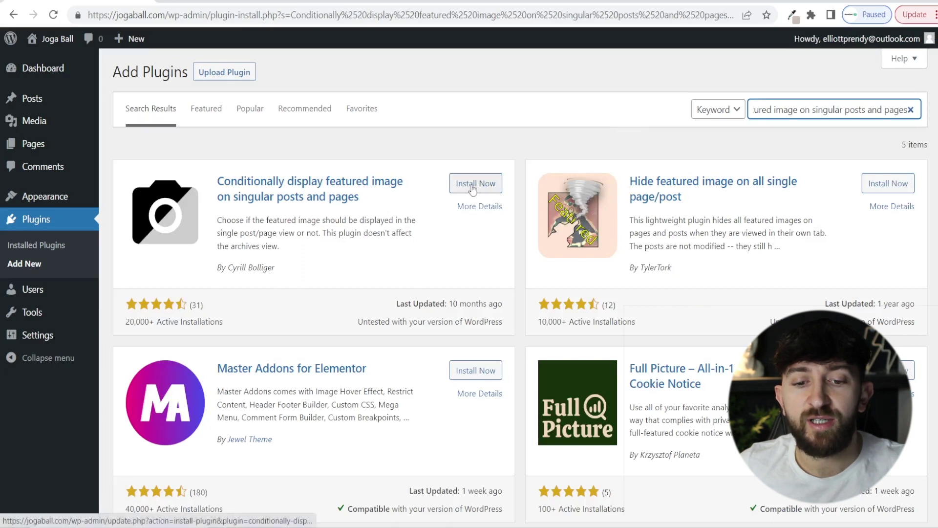
pyautogui.click(482, 190)
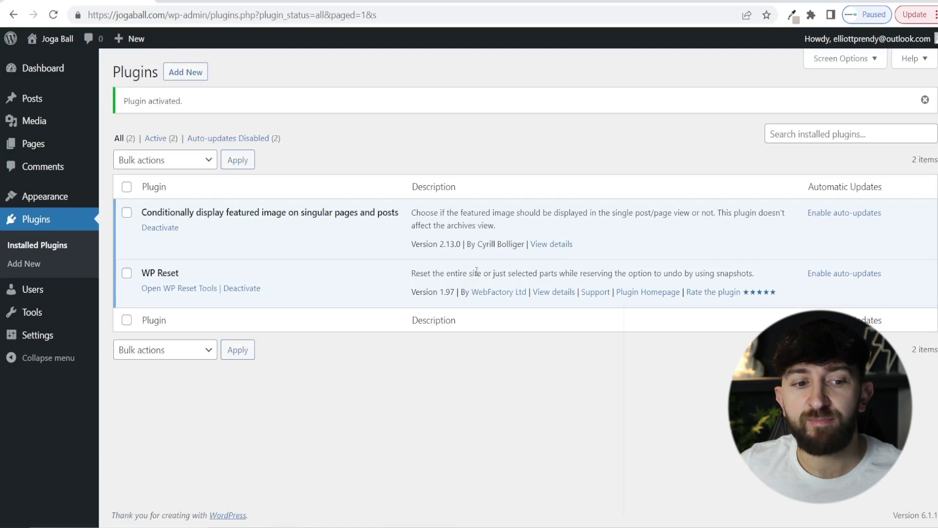
# Reopen the featured-image tutorial post and expand its Featured image panel
pyautogui.moveTo(15, 101)
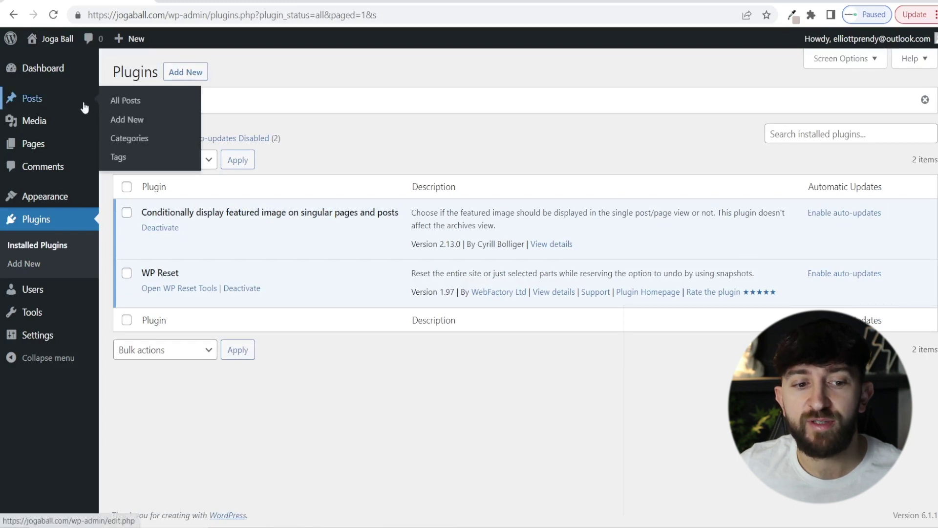
pyautogui.click(122, 102)
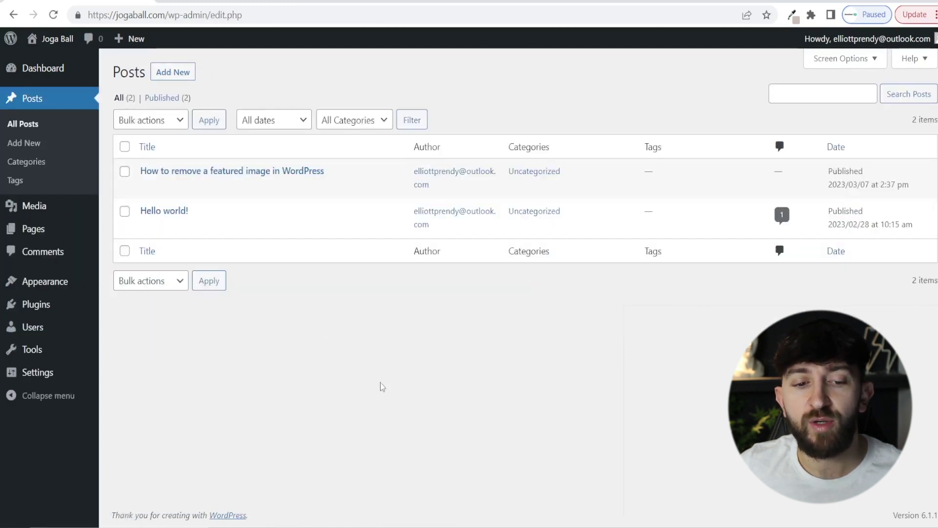
pyautogui.click(256, 172)
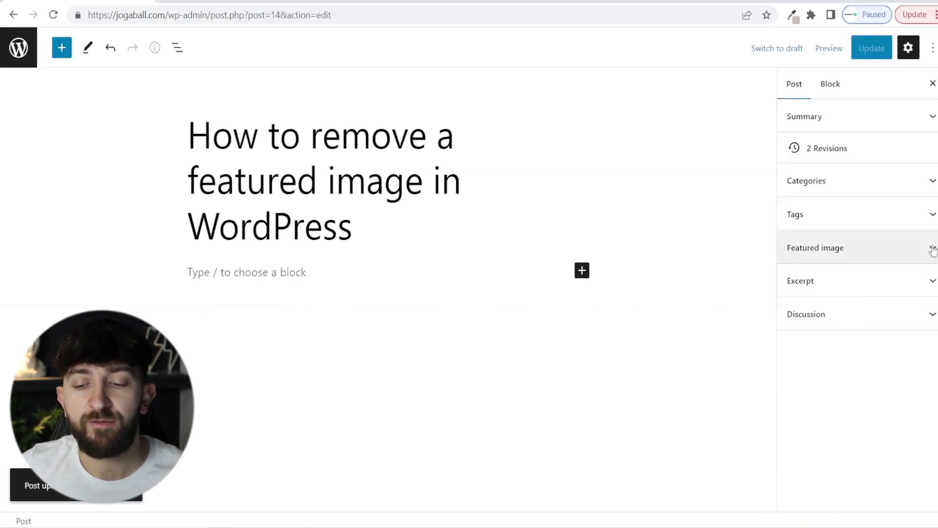
pyautogui.click(932, 248)
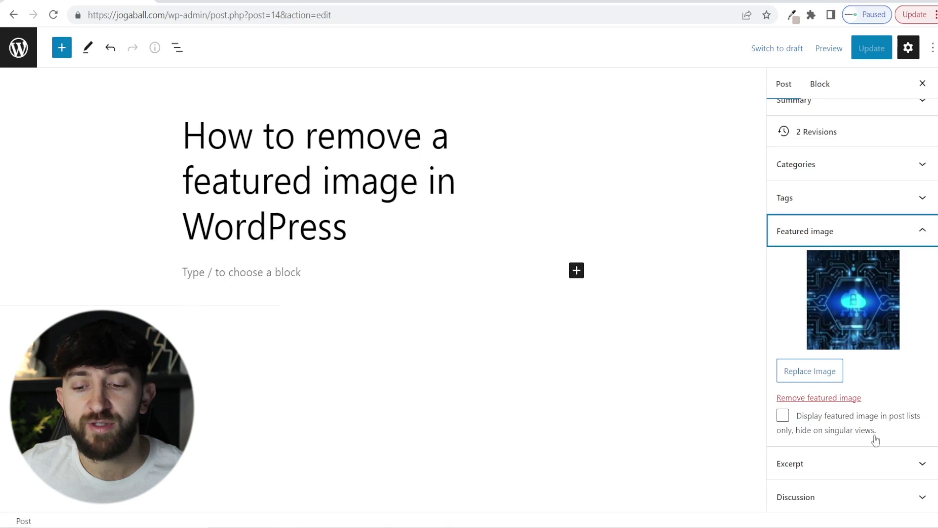
# Tick 'Display featured image in post lists only, hide on singular views' and update the post
pyautogui.click(787, 418)
pyautogui.click(871, 48)
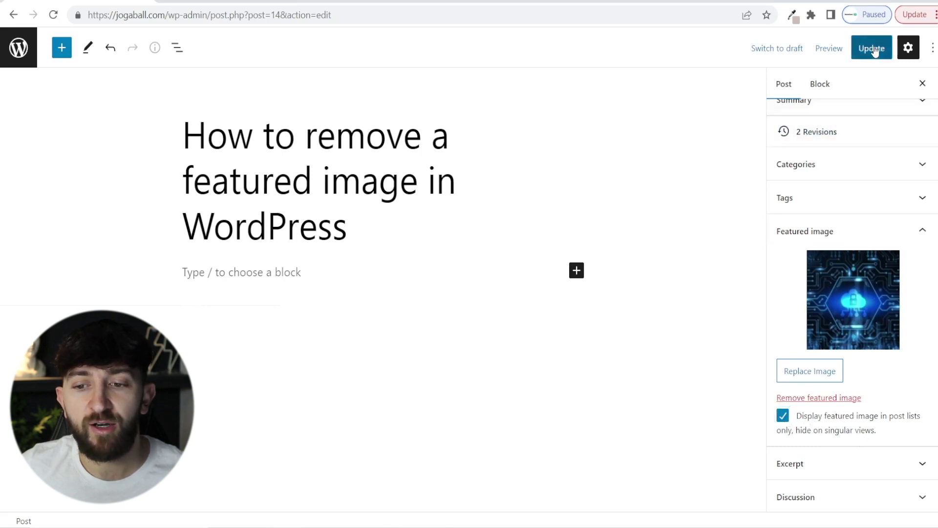
pyautogui.click(829, 48)
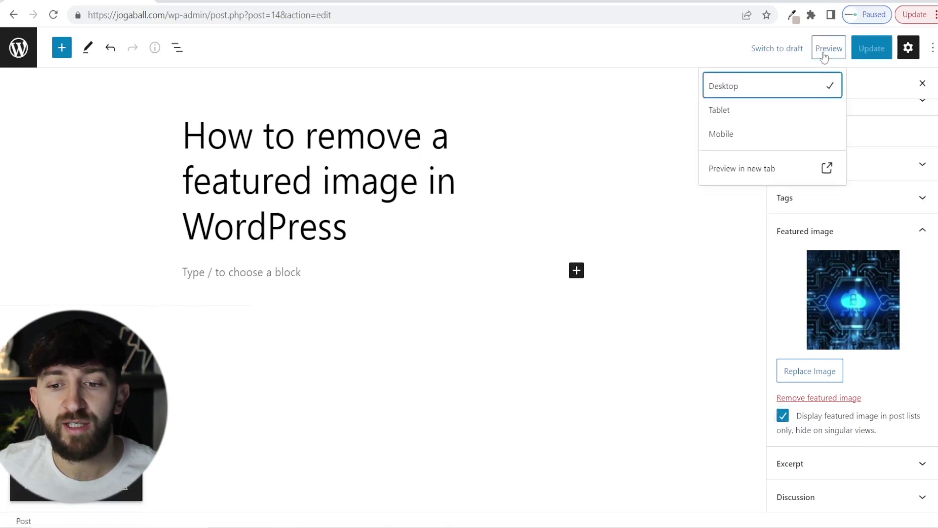
# Preview the post in a new tab without its featured image, then switch to the sparklue.com Posts admin
pyautogui.click(744, 167)
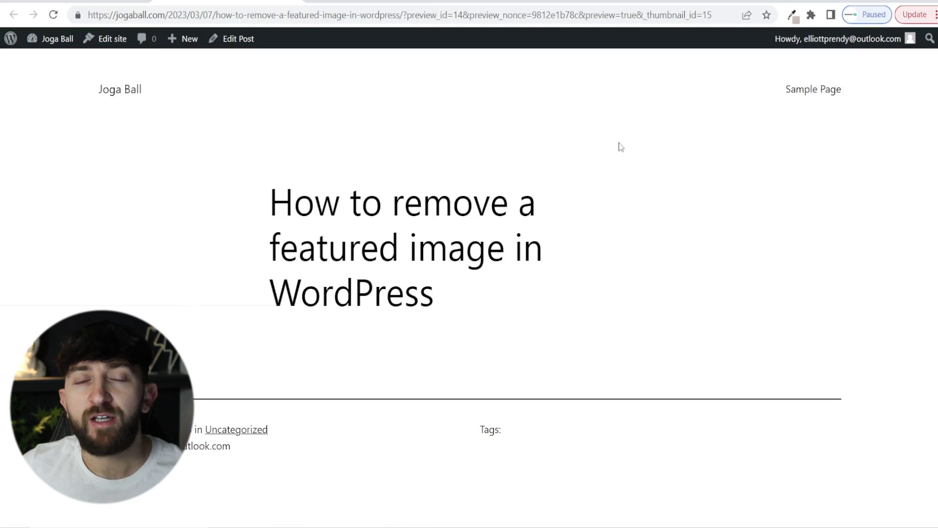
pyautogui.click(378, 3)
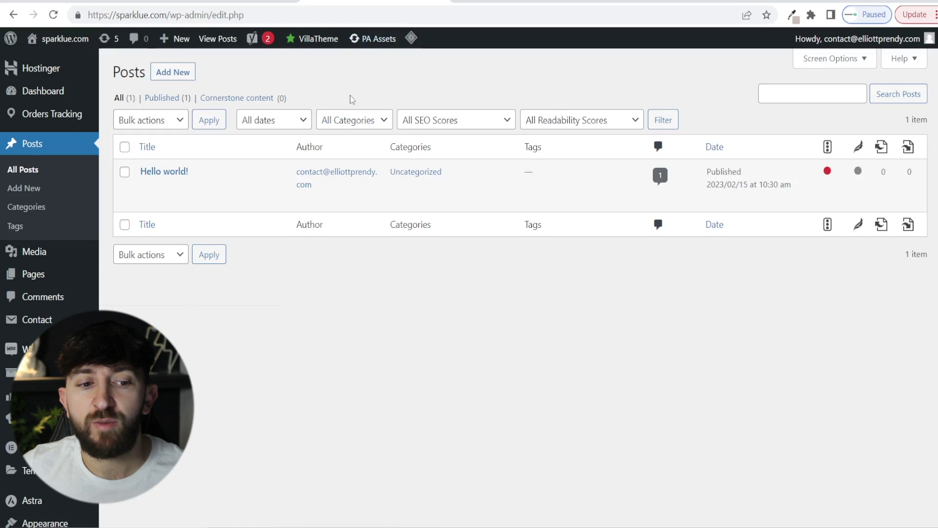
# Edit 'Hello world!', tick Disable Featured Image in Astra Settings, and update the post
pyautogui.moveTo(191, 182)
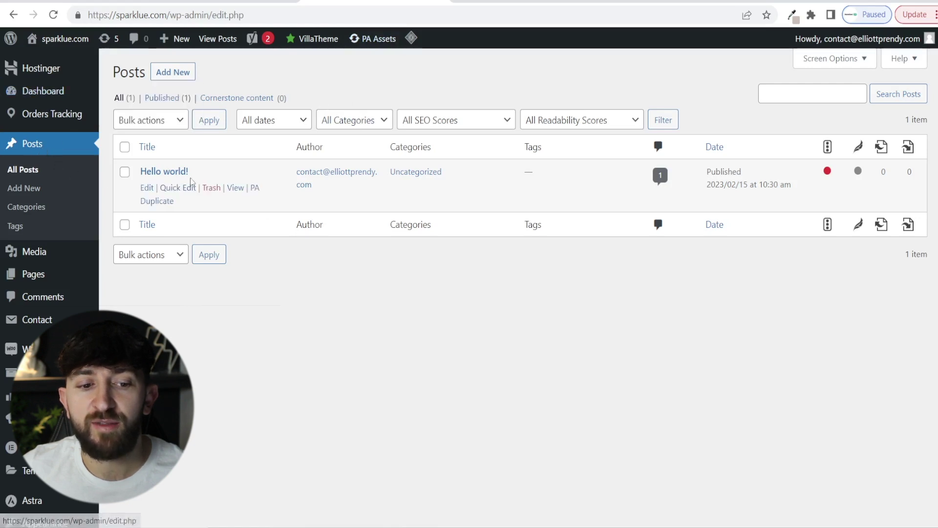
pyautogui.click(166, 172)
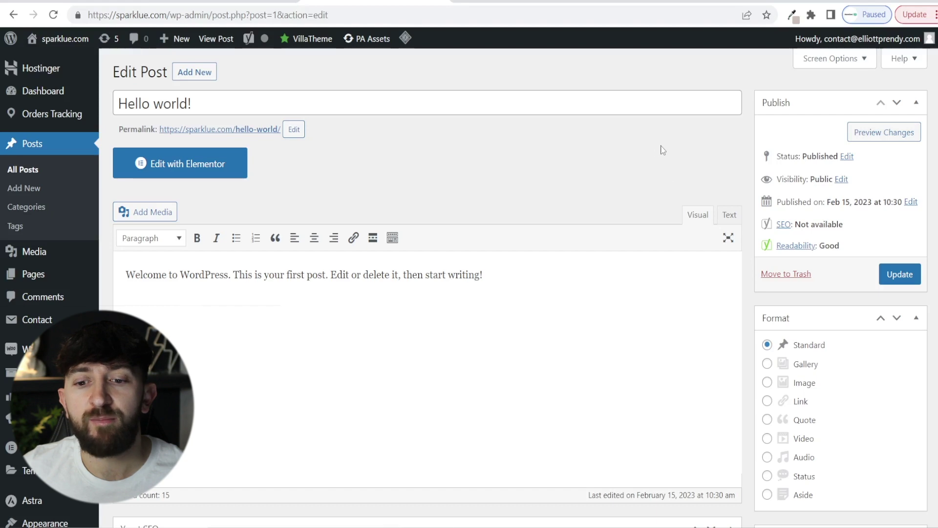
pyautogui.scroll(-1, 854, 201)
pyautogui.scroll(-10, 853, 202)
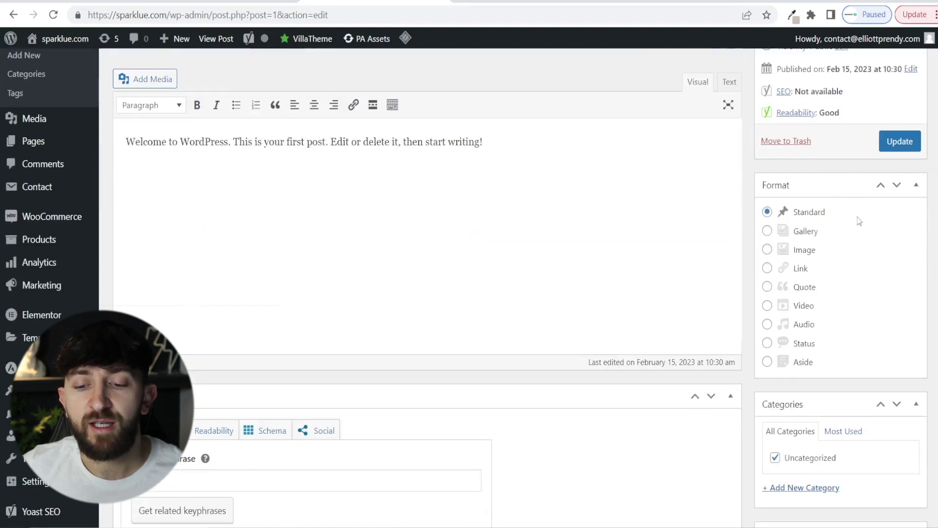
pyautogui.scroll(-3, 857, 209)
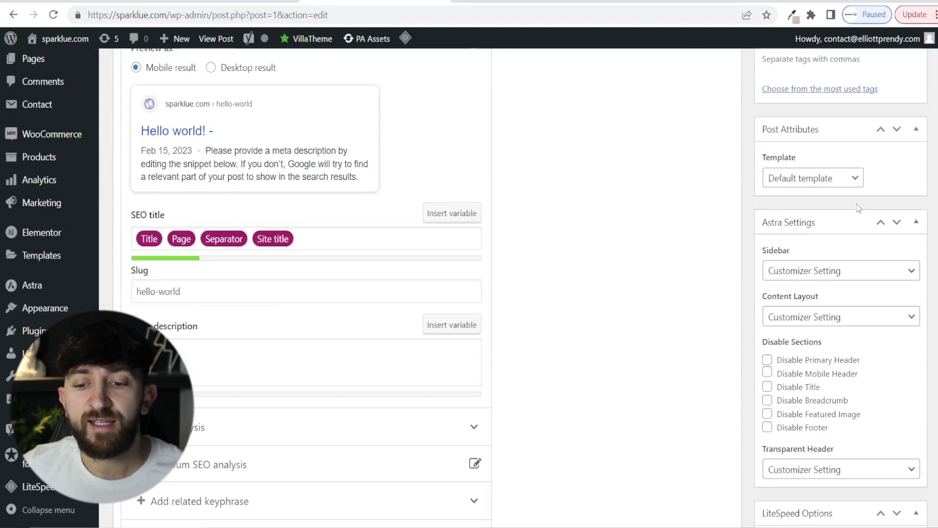
pyautogui.scroll(-2, 854, 239)
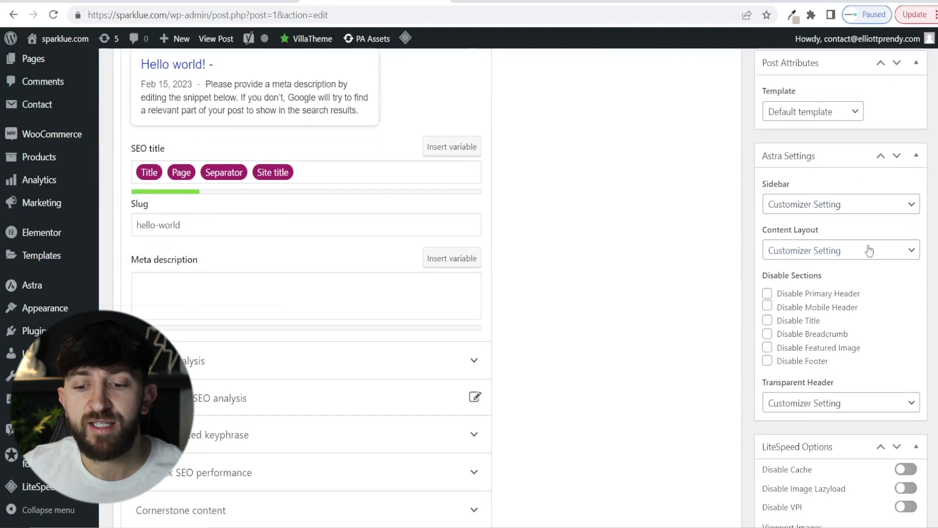
pyautogui.click(767, 348)
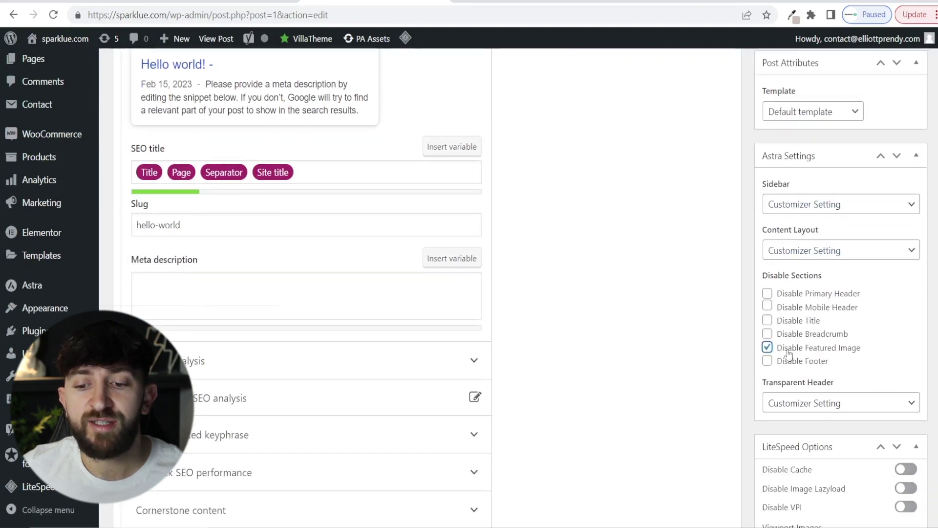
pyautogui.scroll(15, 826, 351)
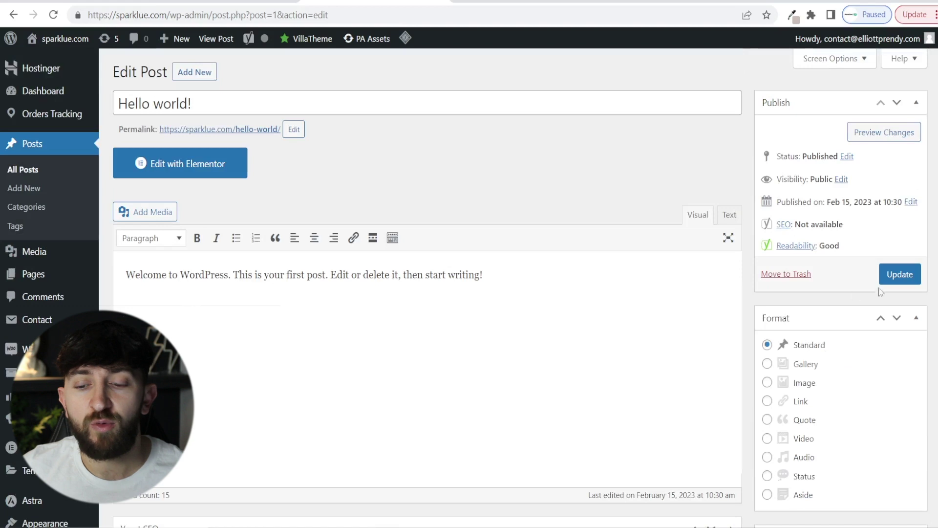
pyautogui.click(891, 276)
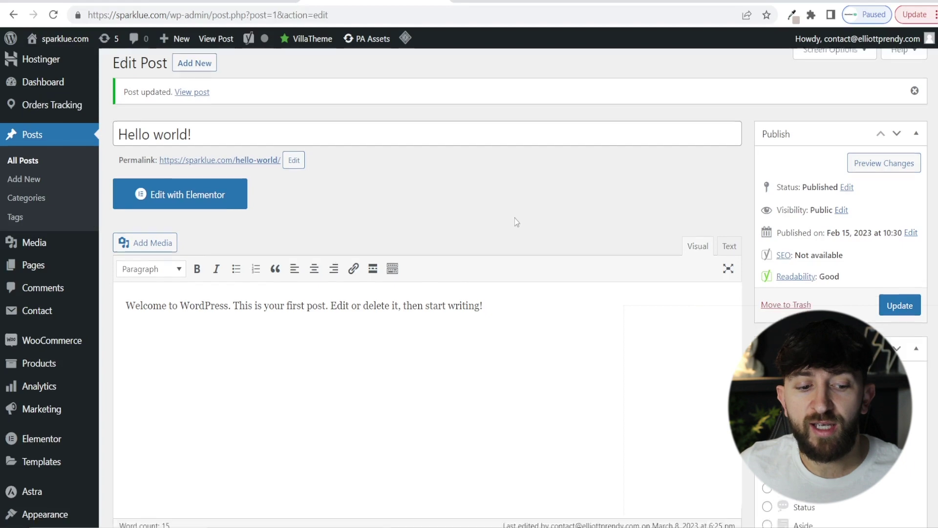
pyautogui.scroll(-2, 514, 218)
# Add '.wp-post-image { display:none; }' in the Customizer's Additional CSS and publish it
pyautogui.moveTo(42, 465)
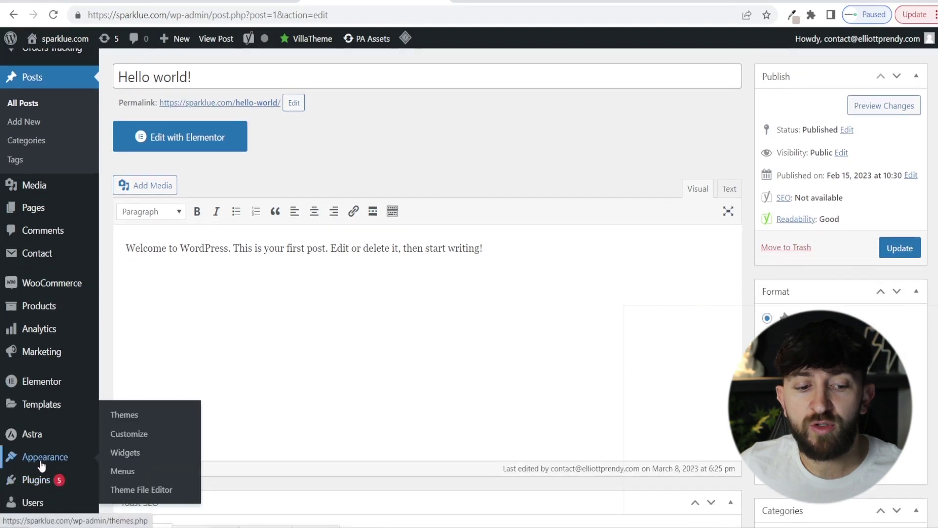
pyautogui.click(131, 435)
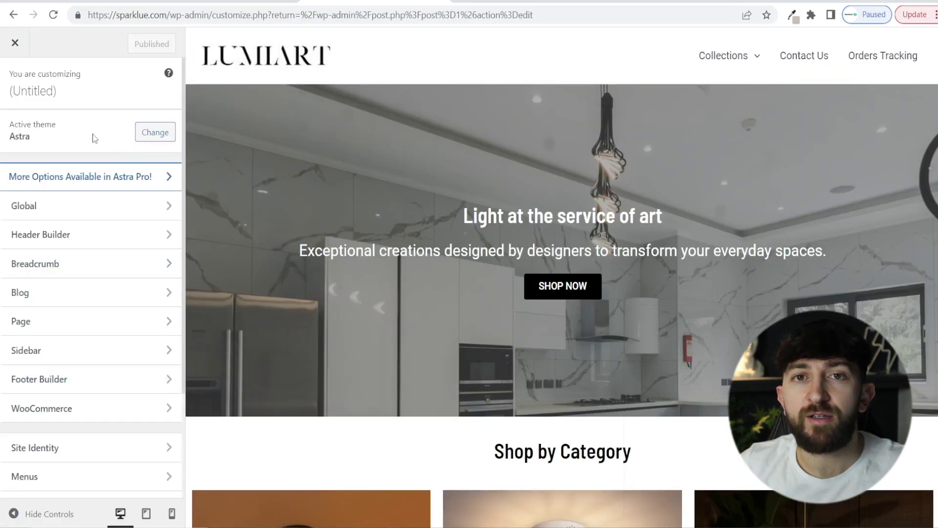
pyautogui.scroll(-3, 94, 137)
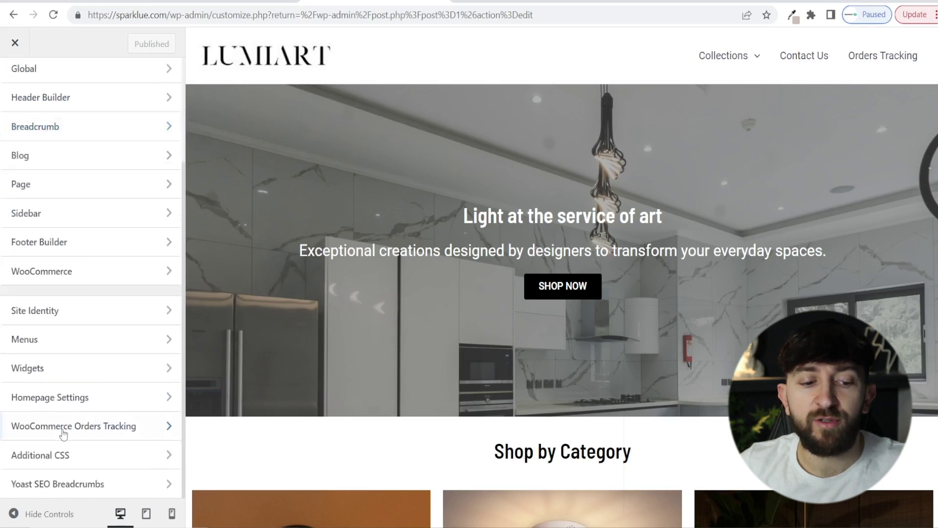
pyautogui.click(82, 456)
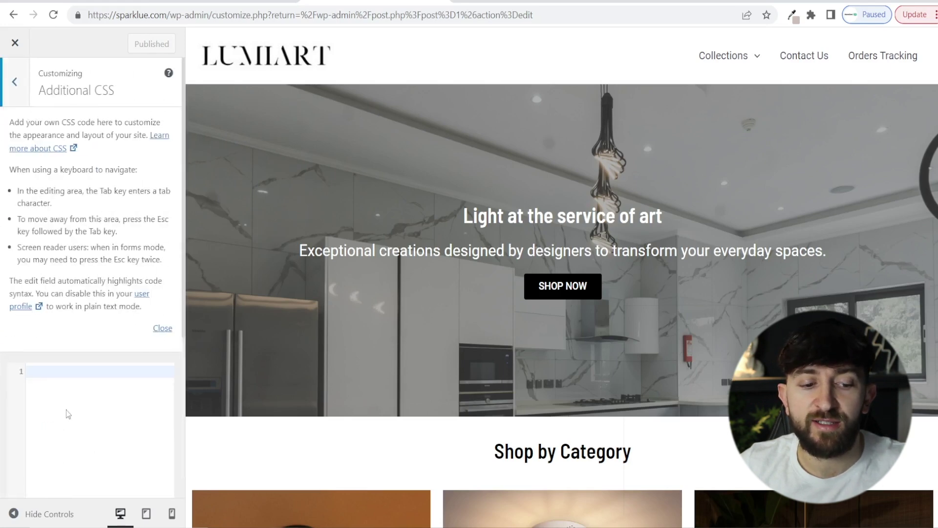
pyautogui.click(57, 378)
pyautogui.write('.wp-post-image { \tdisplay:none; }')
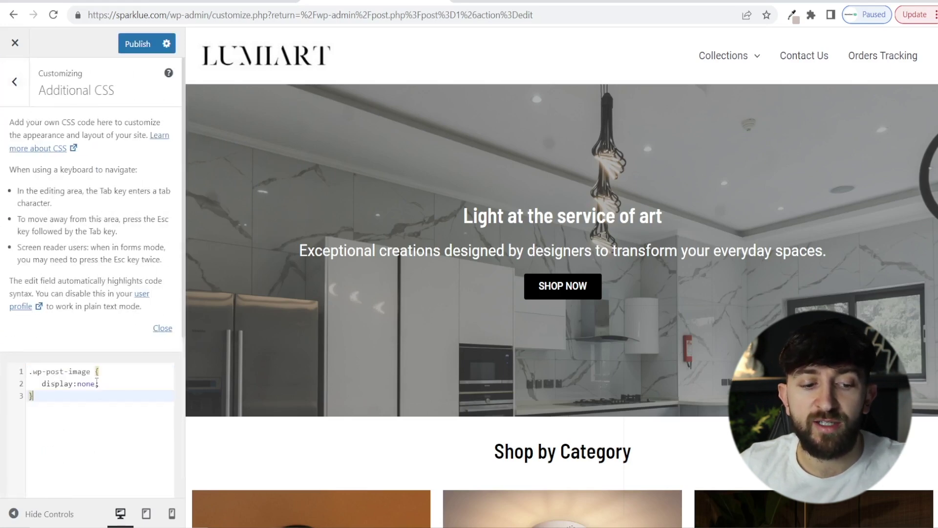
pyautogui.scroll(-1, 94, 398)
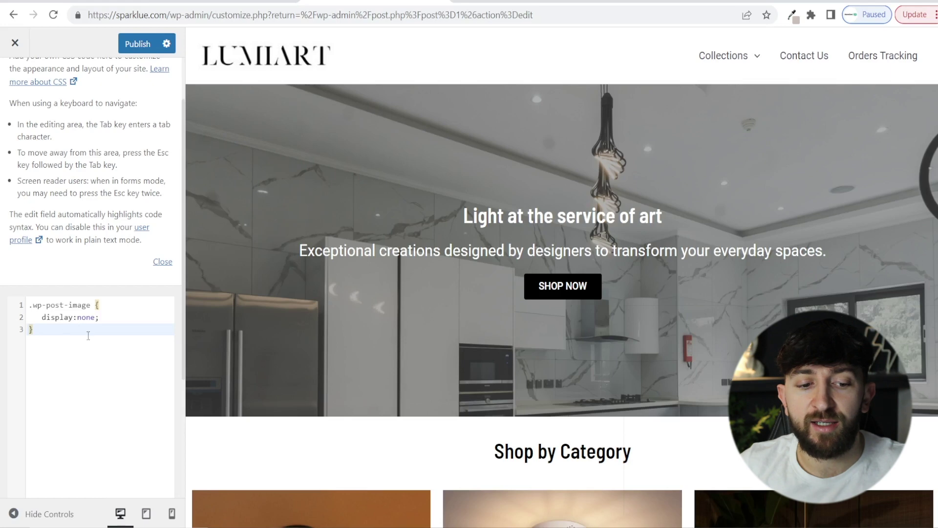
pyautogui.click(136, 49)
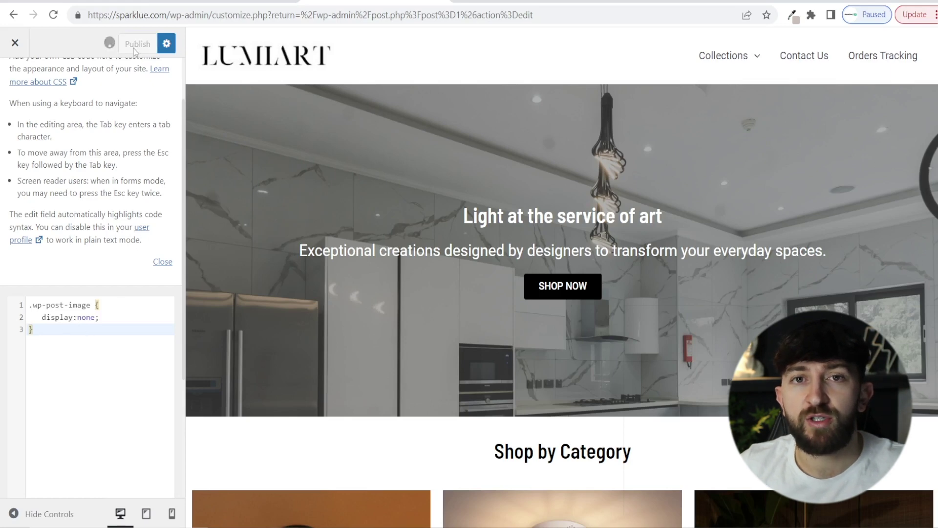